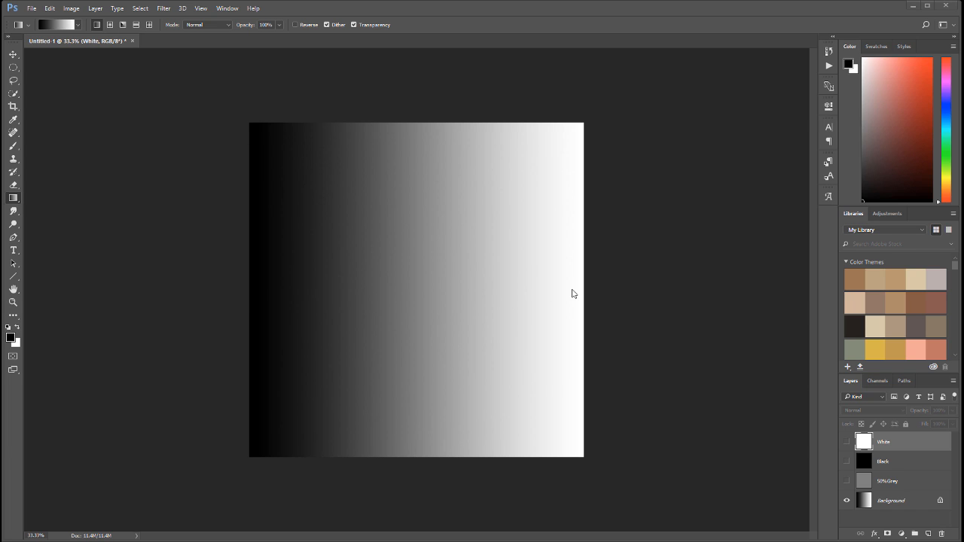
# - Select the 50%Grey layer and make it visible above the gradient background
pyautogui.click(893, 482)
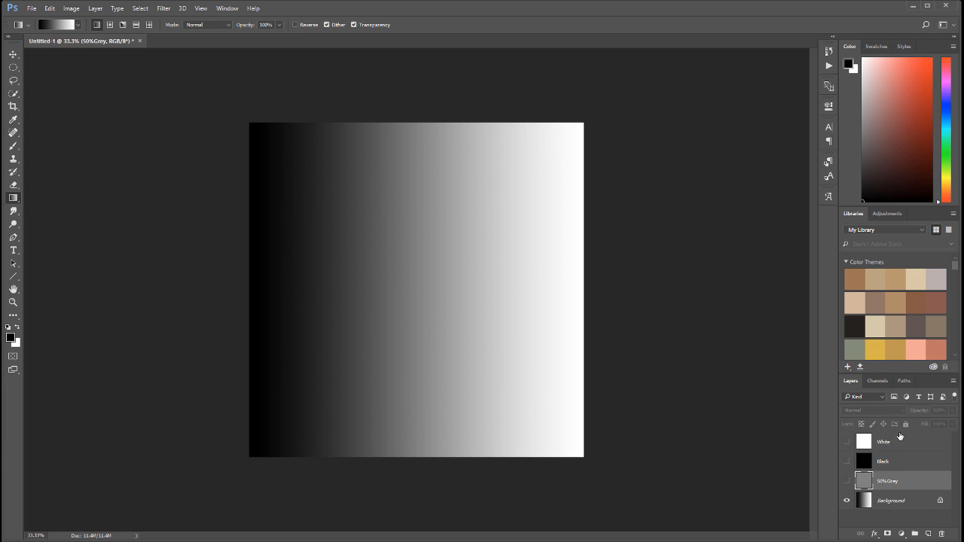
pyautogui.click(846, 481)
pyautogui.click(846, 481)
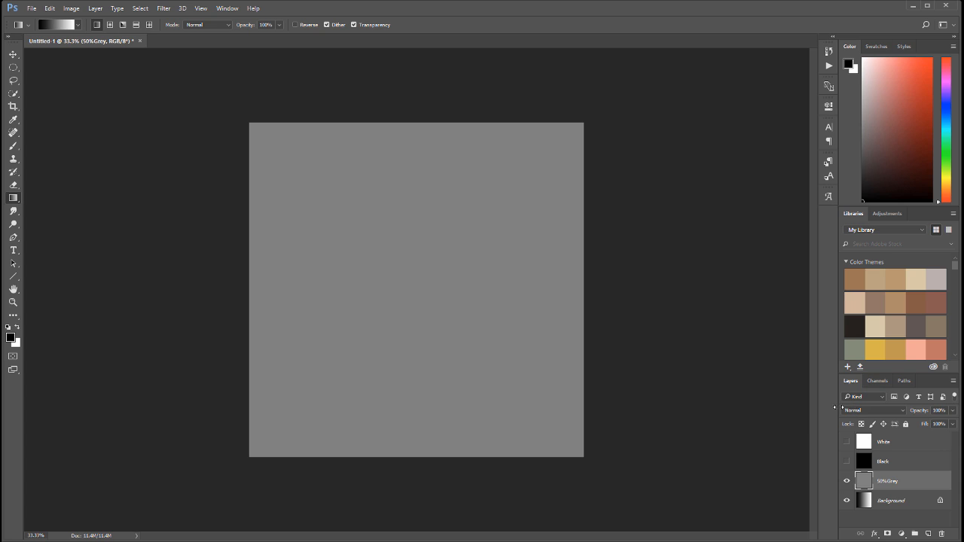
pyautogui.click(902, 410)
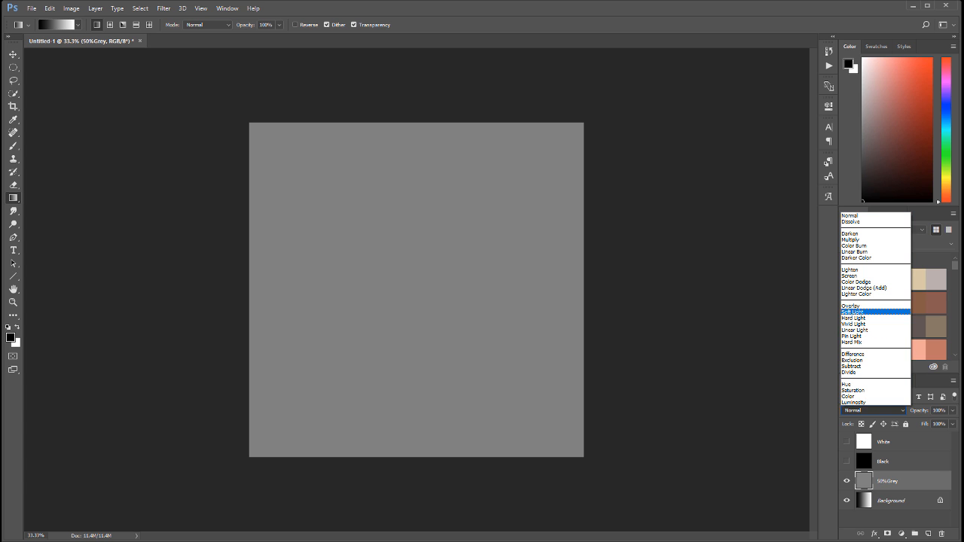
pyautogui.press('Escape')
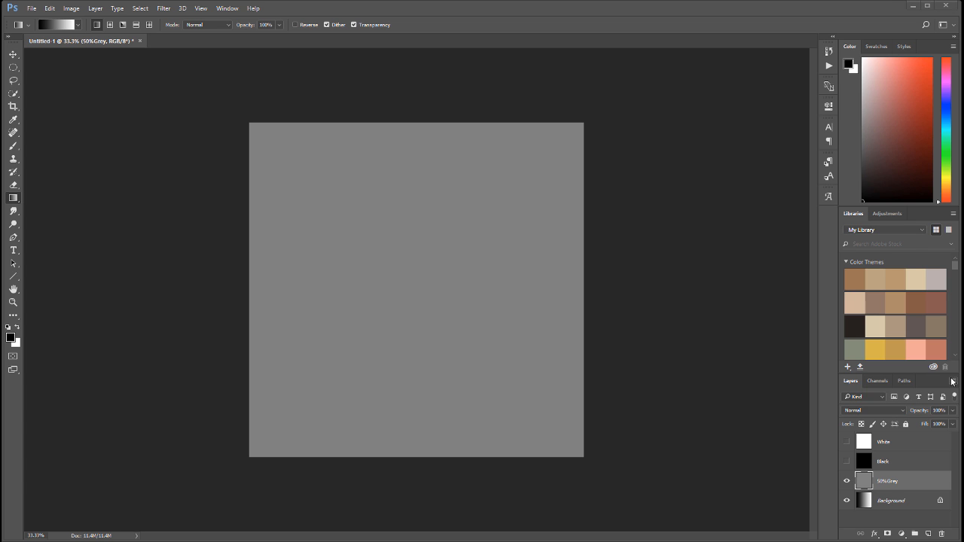
# - Set the 50%Grey layer's blend mode to Soft Light and compare the image with the layer off and on
pyautogui.click(895, 411)
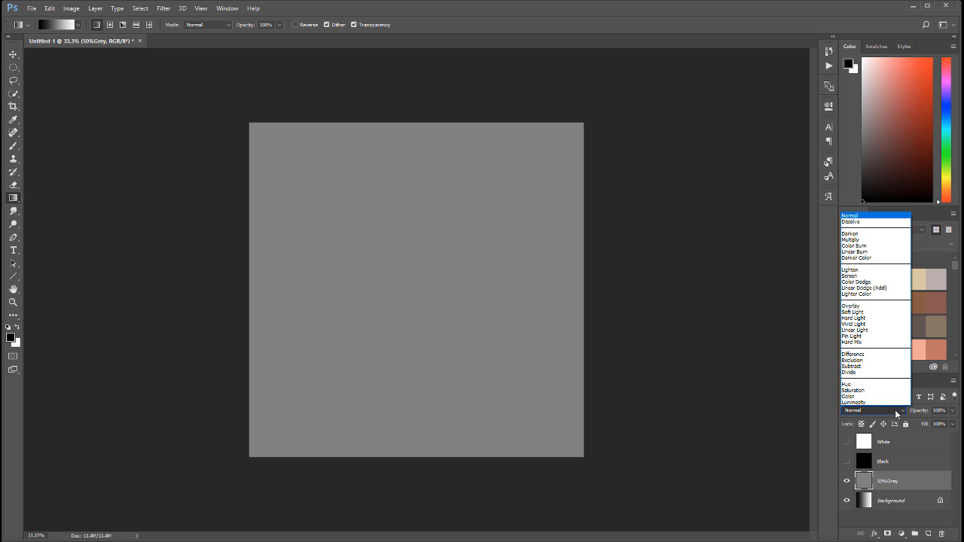
pyautogui.click(875, 312)
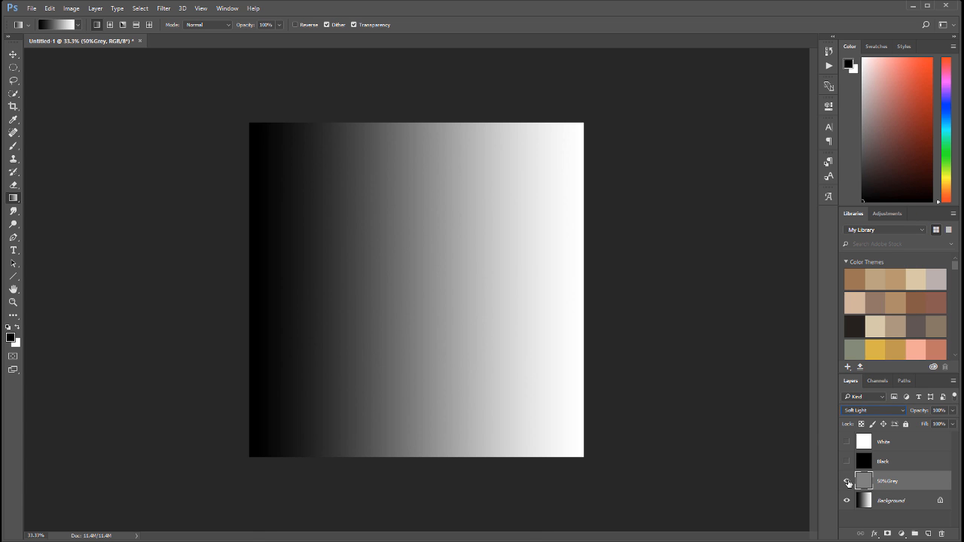
pyautogui.click(848, 482)
pyautogui.click(849, 483)
# - Try Multiply on the 50%Grey layer before settling on Screen, and compare the image with the layer off and on
pyautogui.click(902, 408)
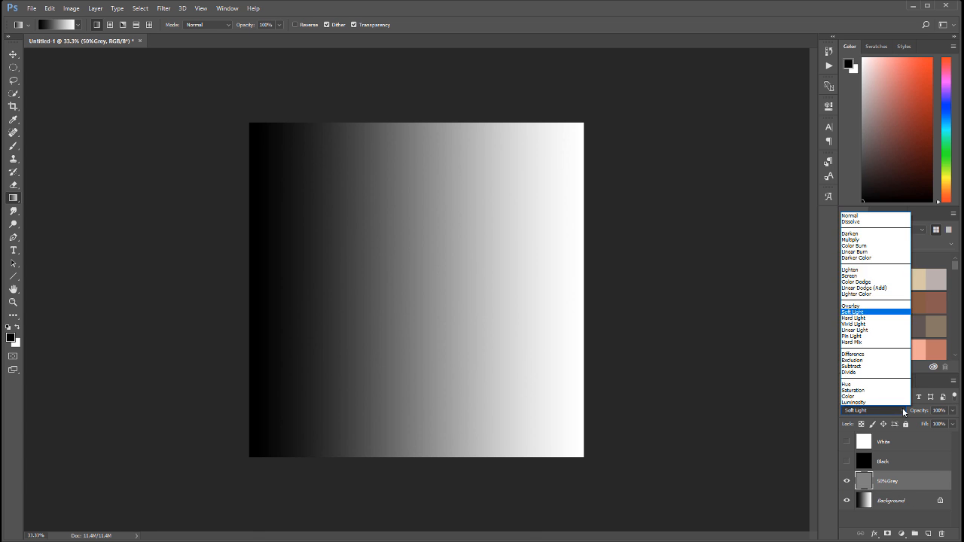
pyautogui.click(846, 242)
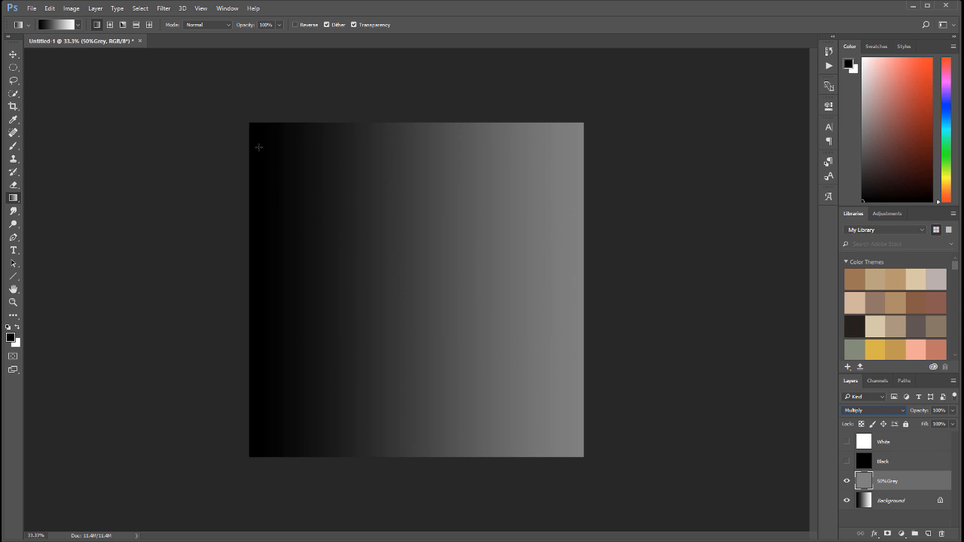
pyautogui.click(892, 410)
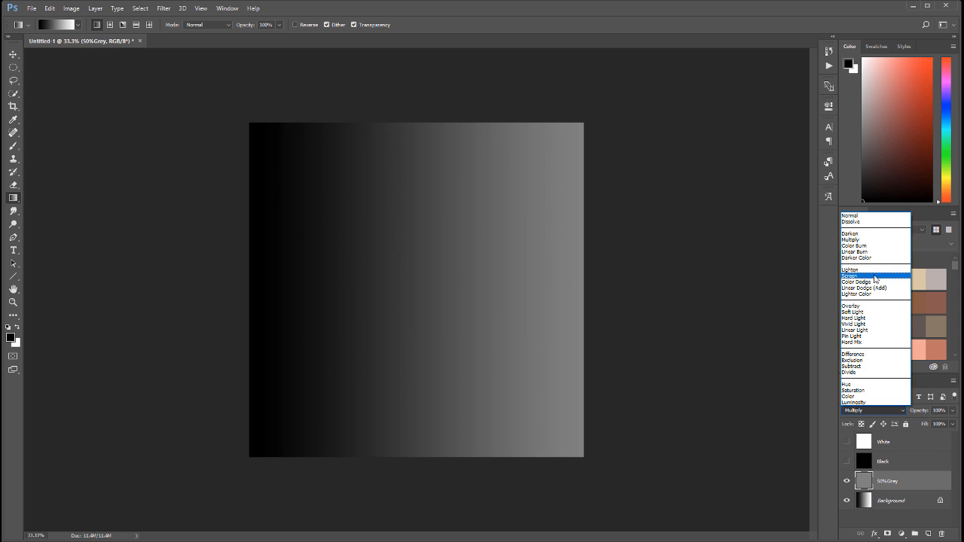
pyautogui.click(875, 277)
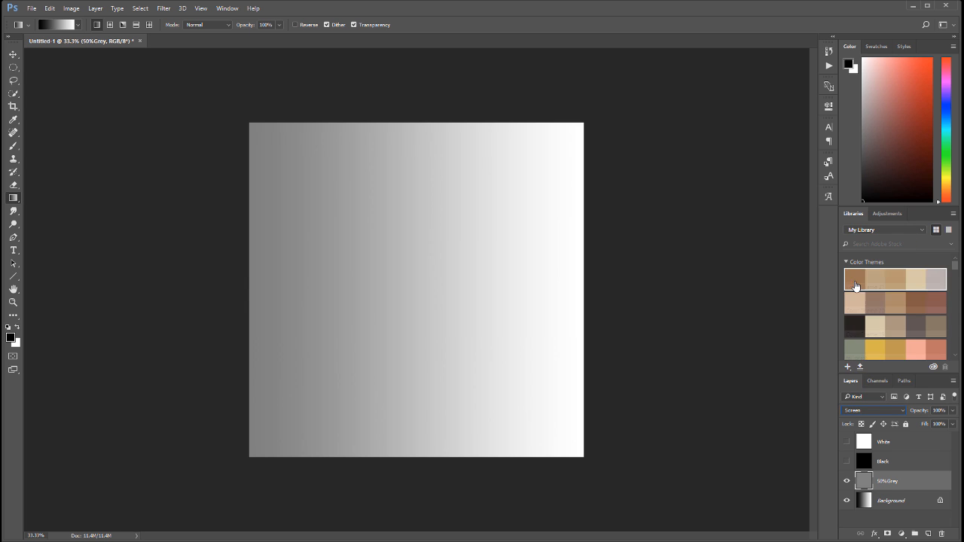
pyautogui.click(846, 481)
pyautogui.click(847, 481)
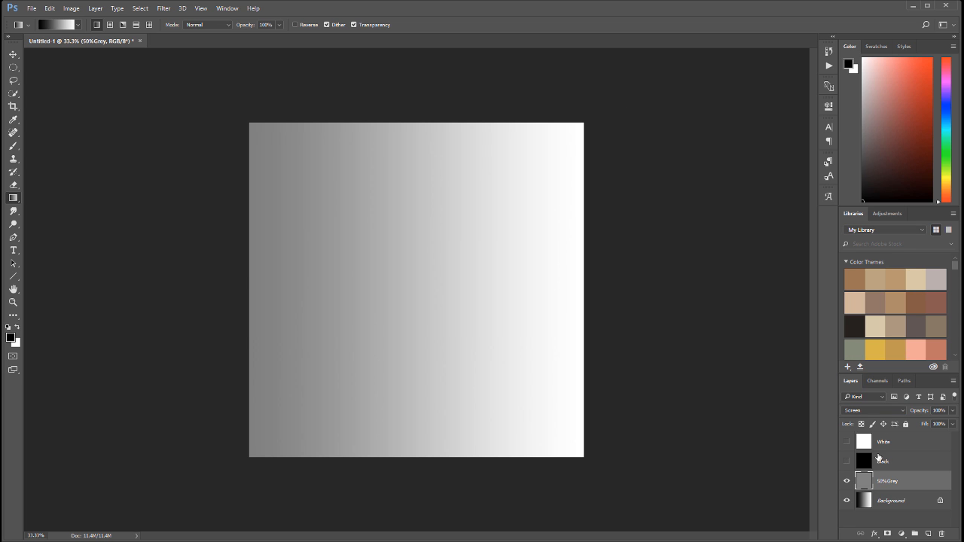
# - Hide the 50%Grey layer, and show and select the Black layer instead
pyautogui.click(896, 411)
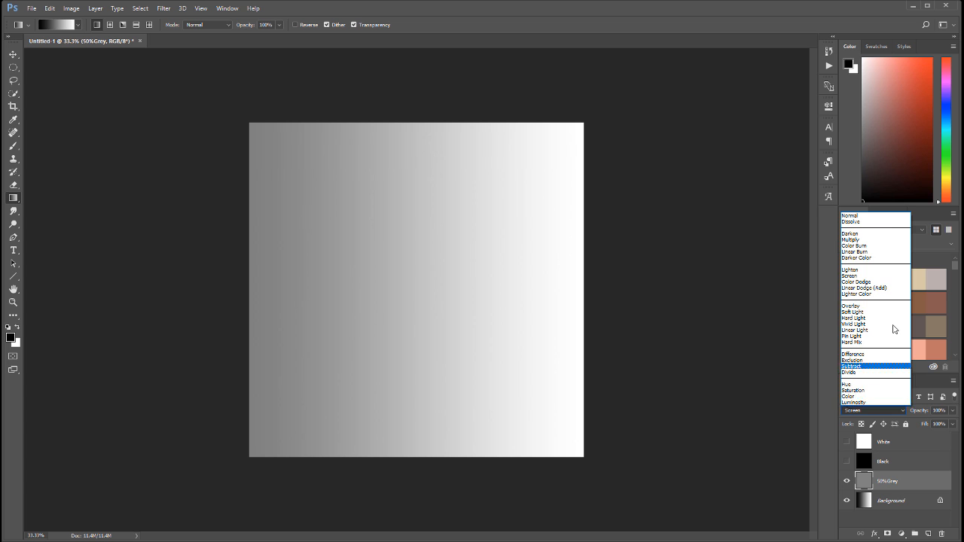
pyautogui.click(846, 484)
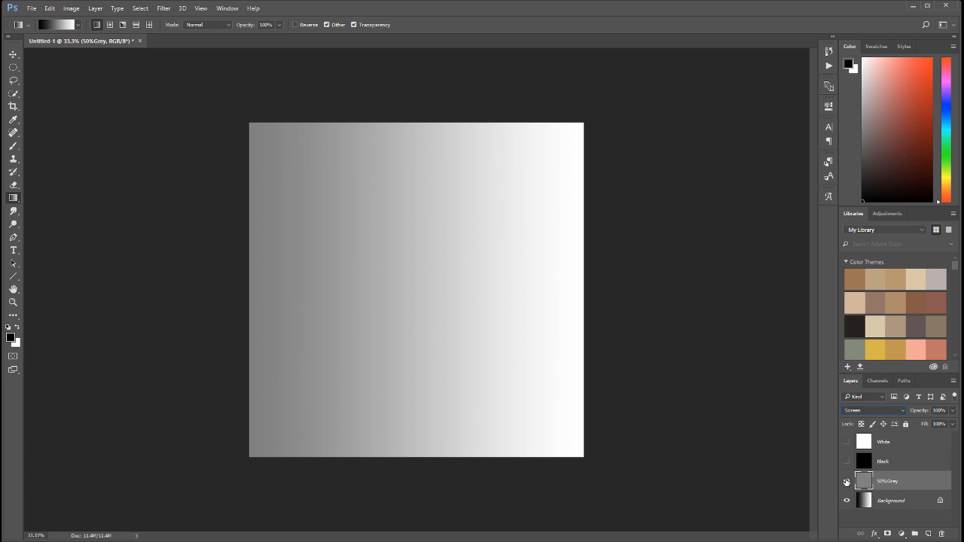
pyautogui.click(846, 482)
pyautogui.click(847, 461)
pyautogui.click(901, 464)
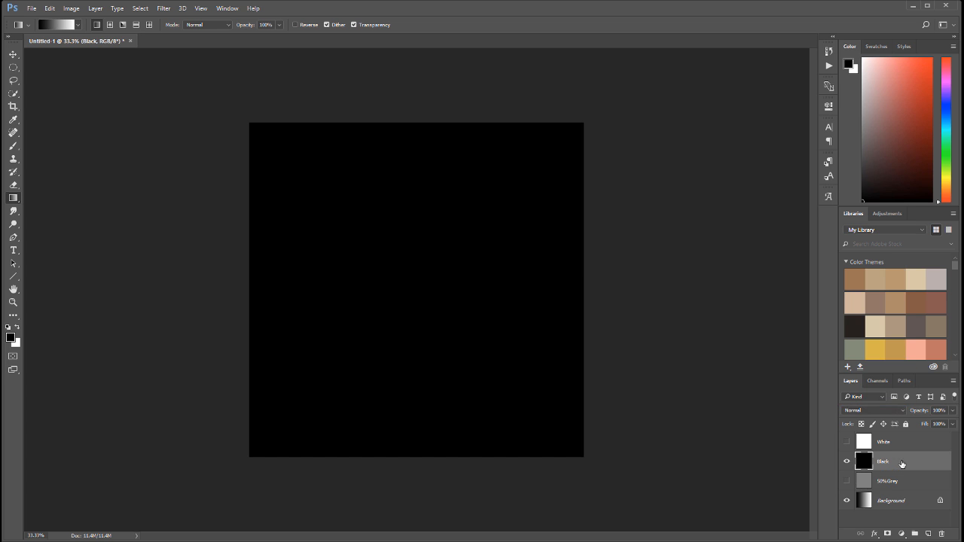
# - Try the Multiply blend mode on the Black layer and replace it with Screen
pyautogui.click(884, 409)
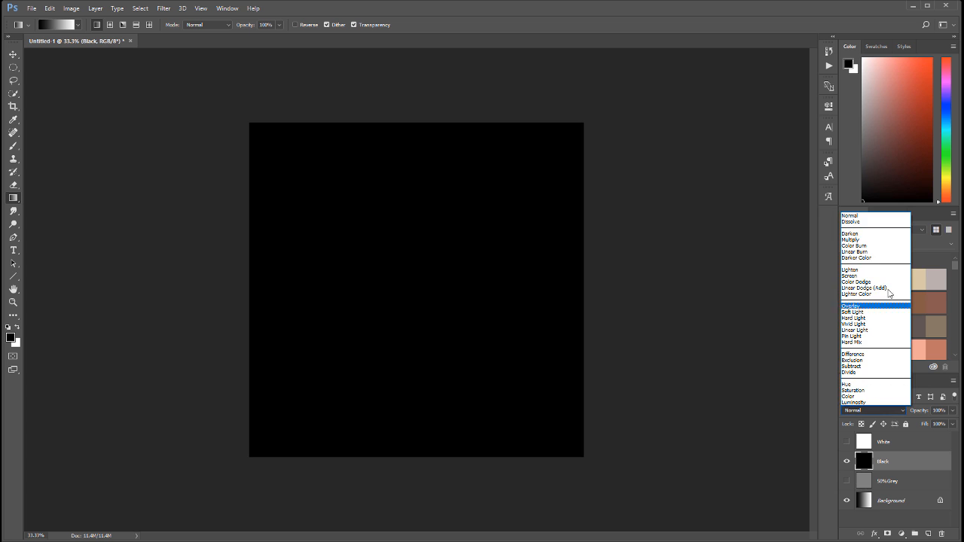
pyautogui.click(873, 241)
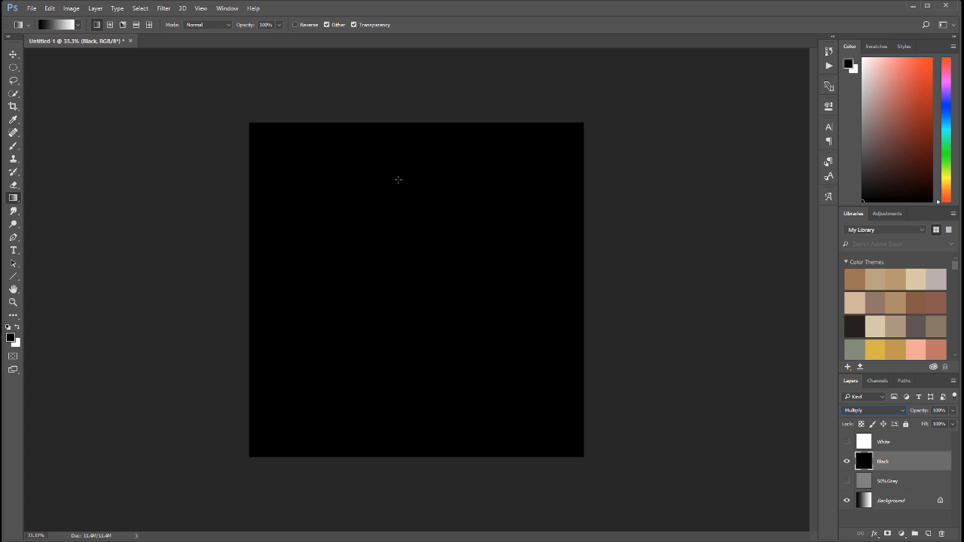
pyautogui.click(866, 409)
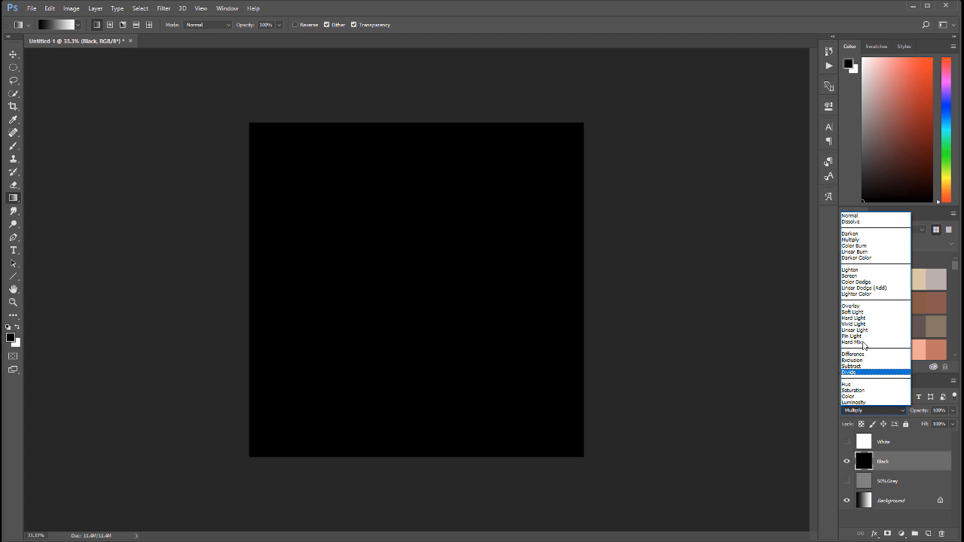
pyautogui.click(858, 275)
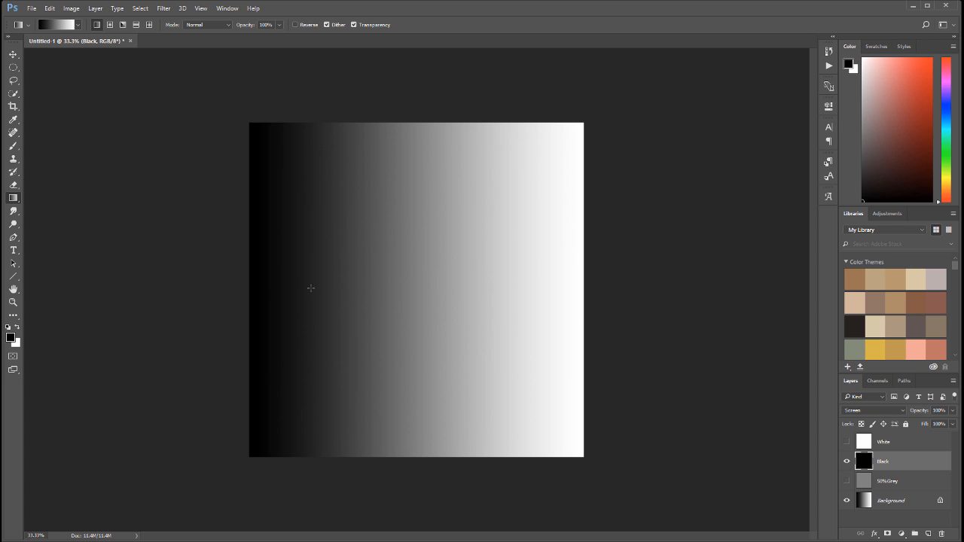
# - Hide the Black layer, and show and select the White layer instead
pyautogui.click(846, 461)
pyautogui.click(847, 442)
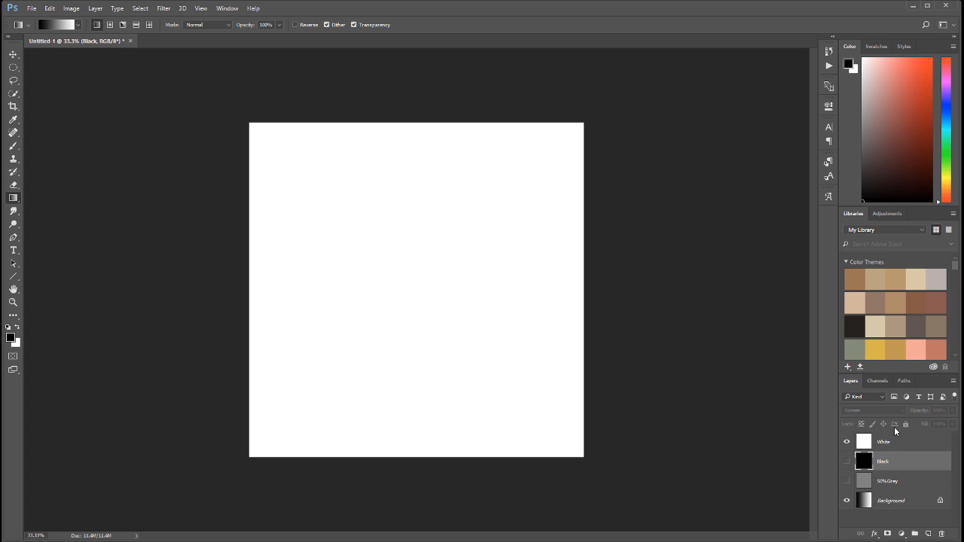
pyautogui.click(898, 446)
# - Try the Screen blend mode on the White layer and replace it with Multiply
pyautogui.click(889, 411)
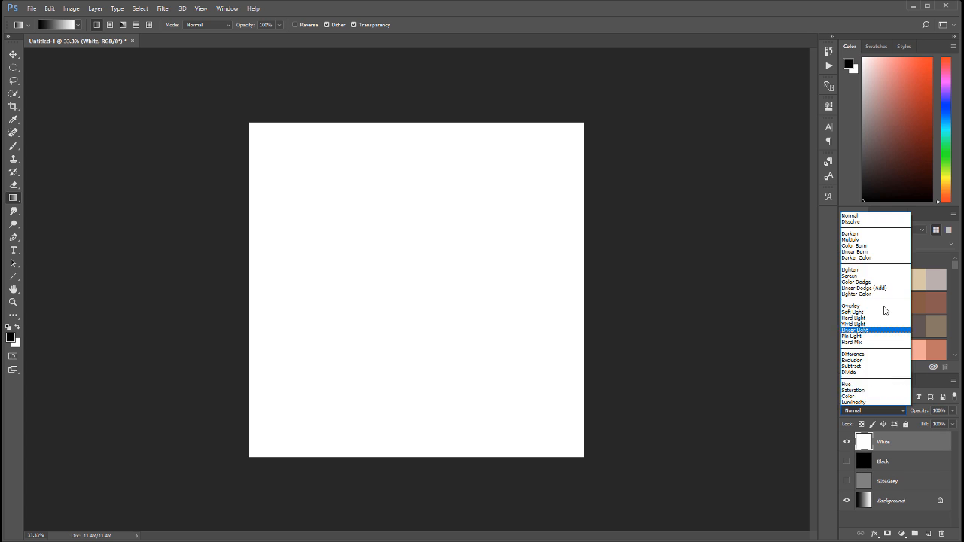
pyautogui.click(882, 279)
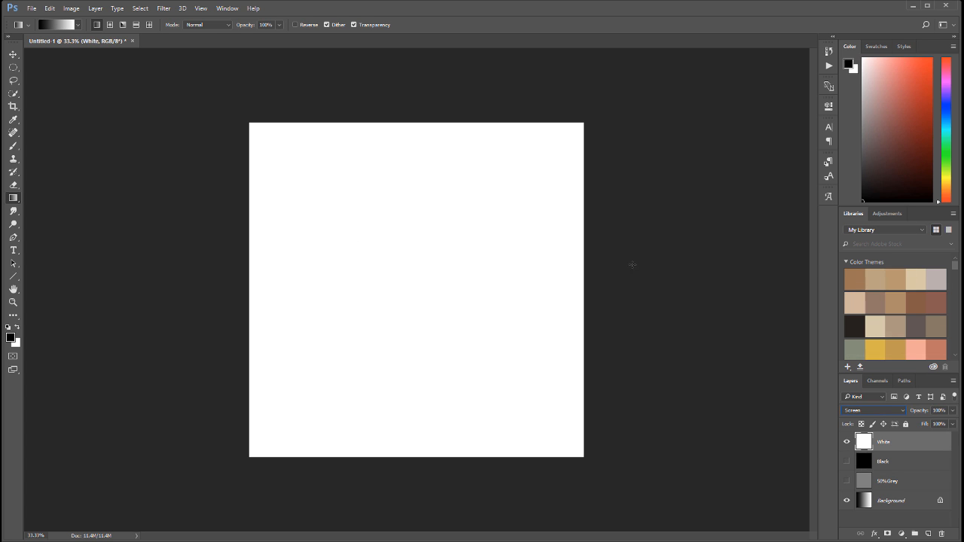
pyautogui.click(874, 410)
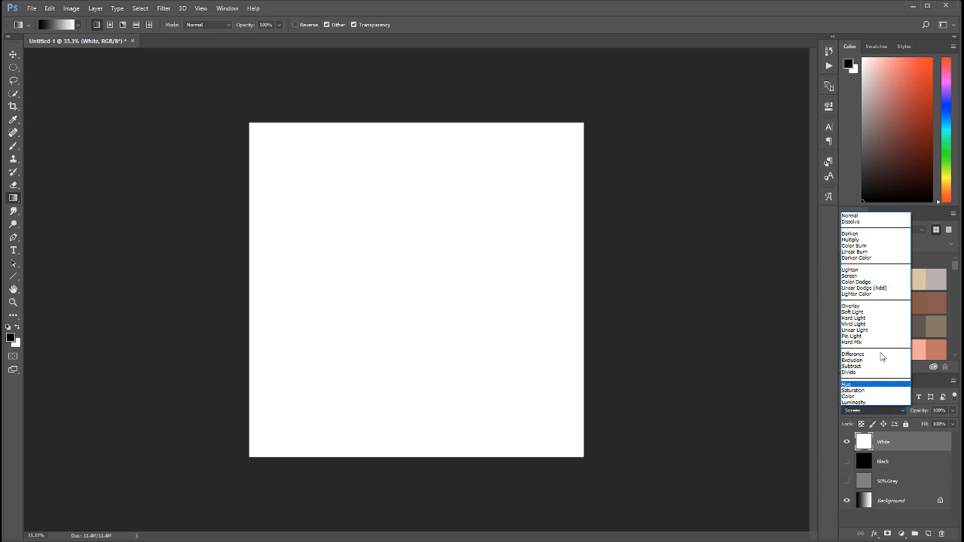
pyautogui.click(870, 239)
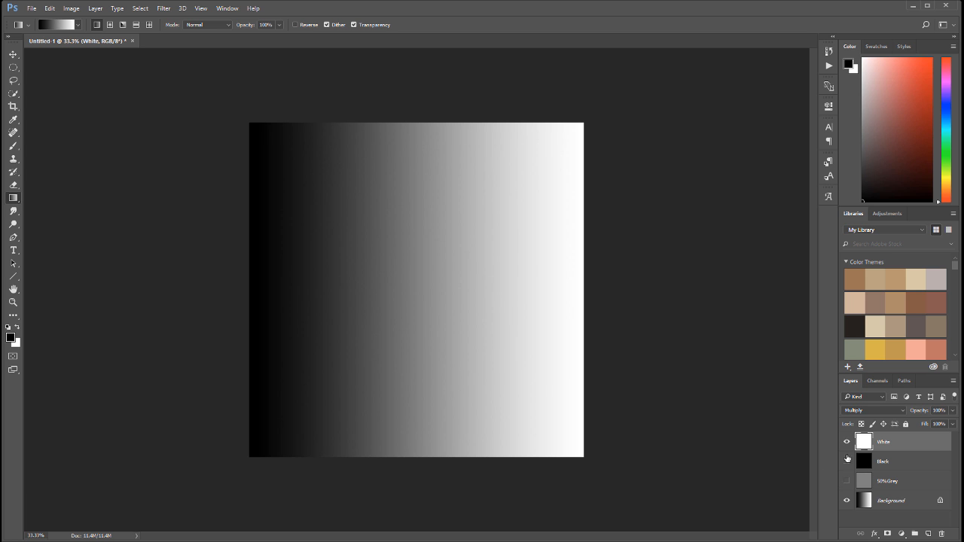
# - Try a lower opacity on the White layer and return it to 100%
pyautogui.click(952, 411)
pyautogui.moveTo(951, 423); pyautogui.dragTo(924, 428)
pyautogui.click(953, 412)
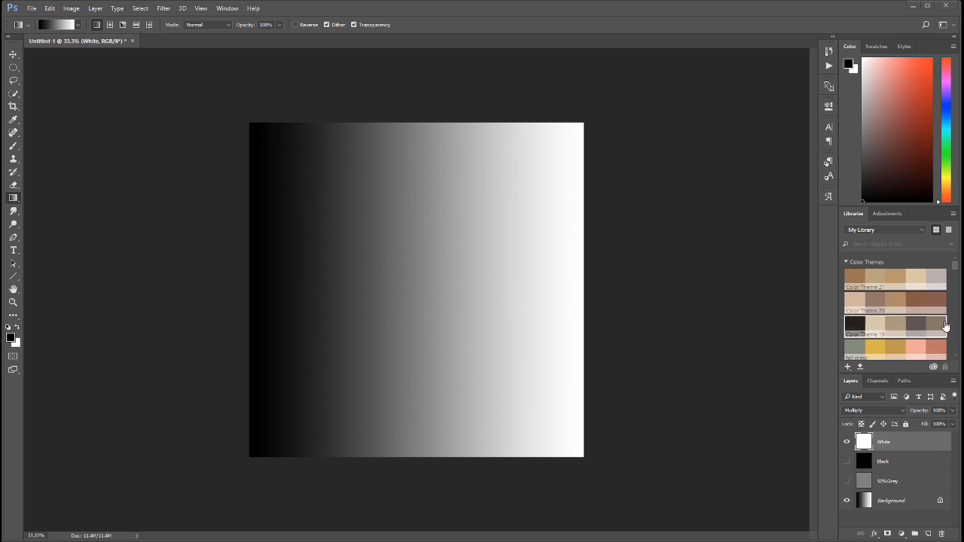
pyautogui.click(903, 411)
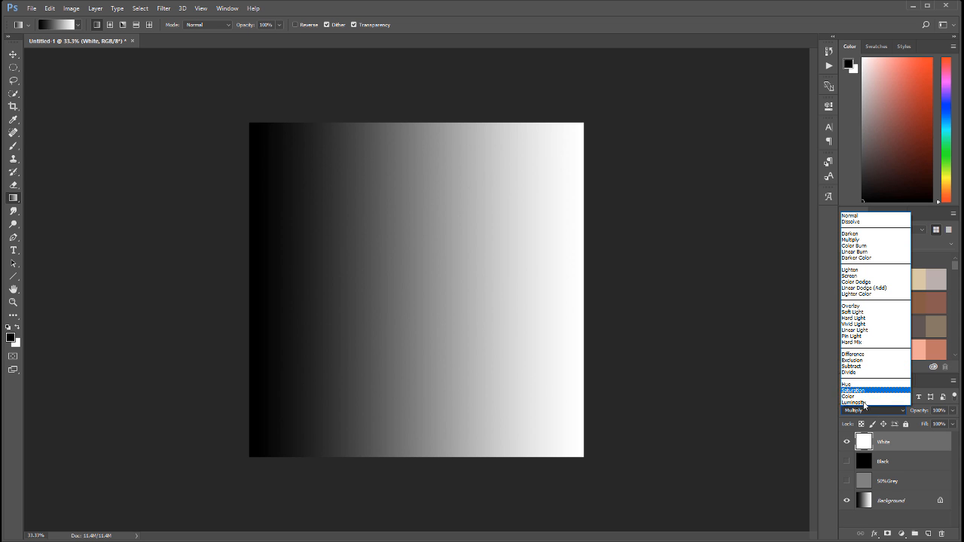
pyautogui.click(909, 442)
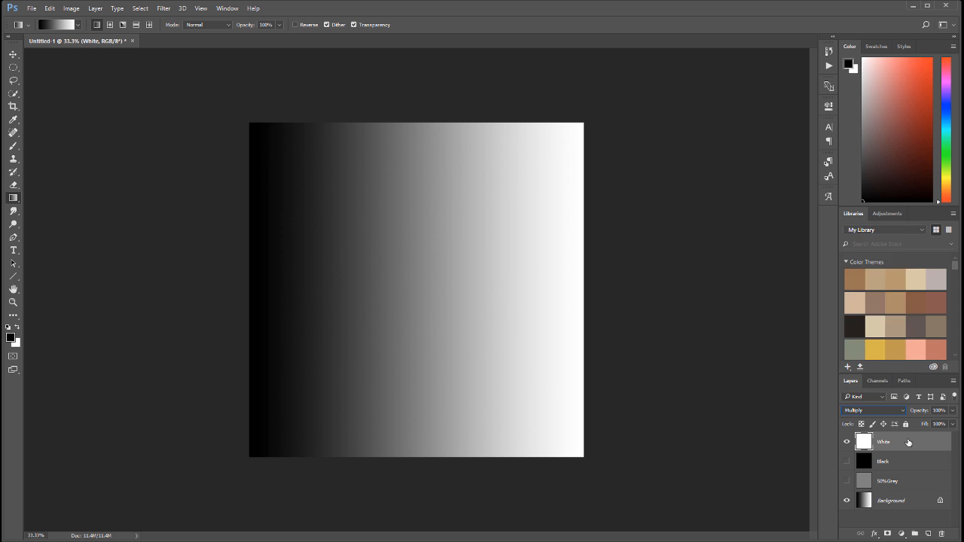